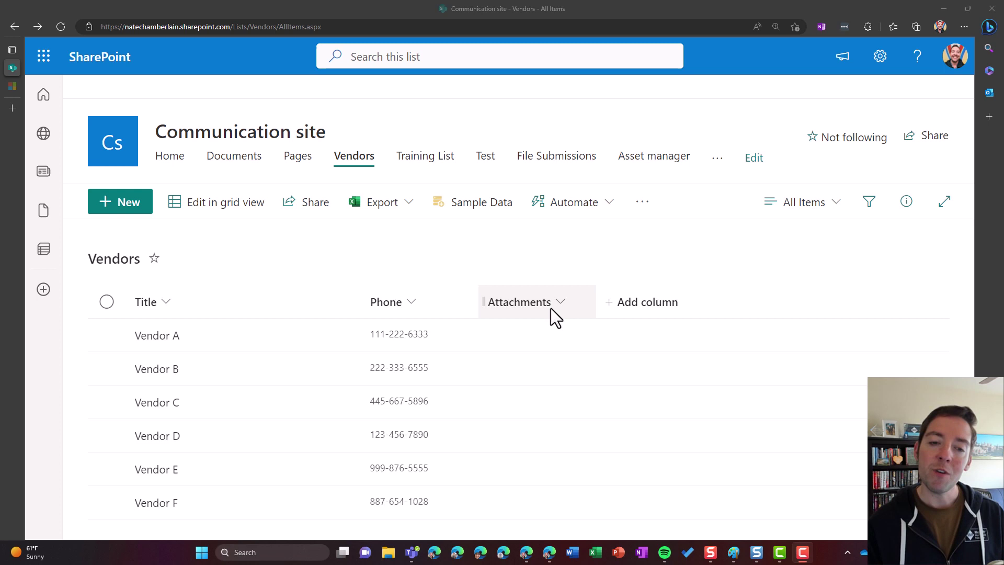
Open and dismiss a new vendor form and the Attachments column options without changes
left_click(123, 200)
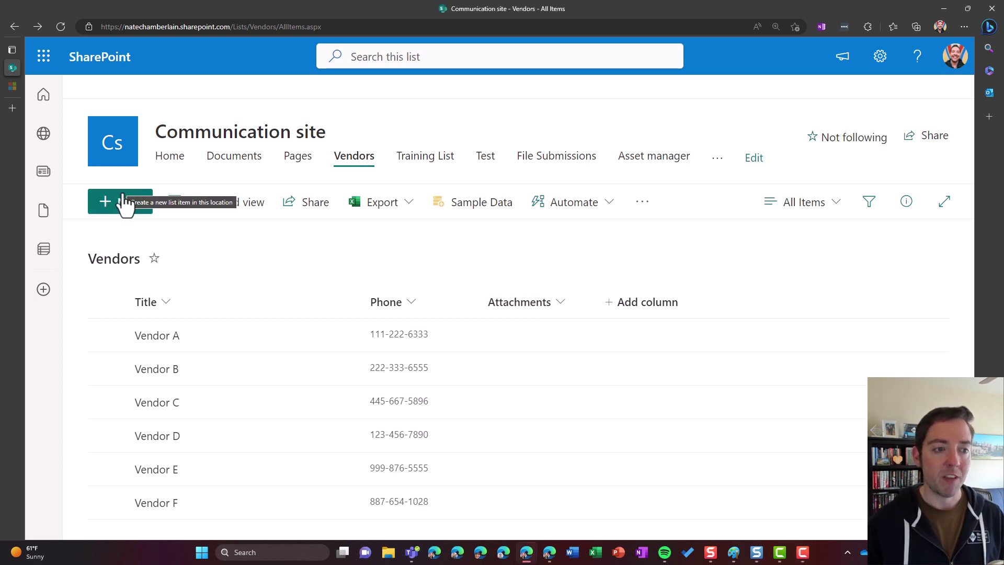
left_click(123, 200)
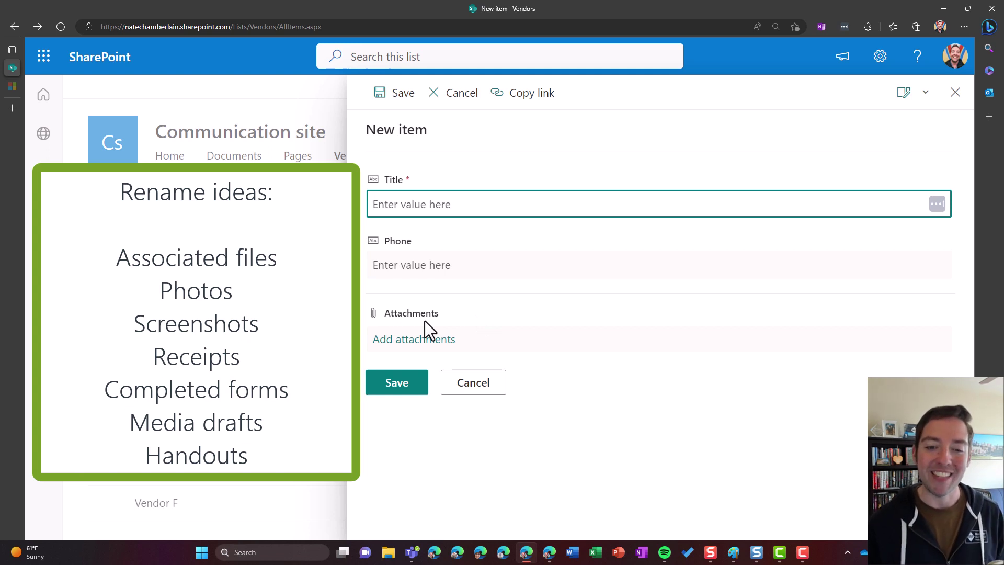
left_click(486, 390)
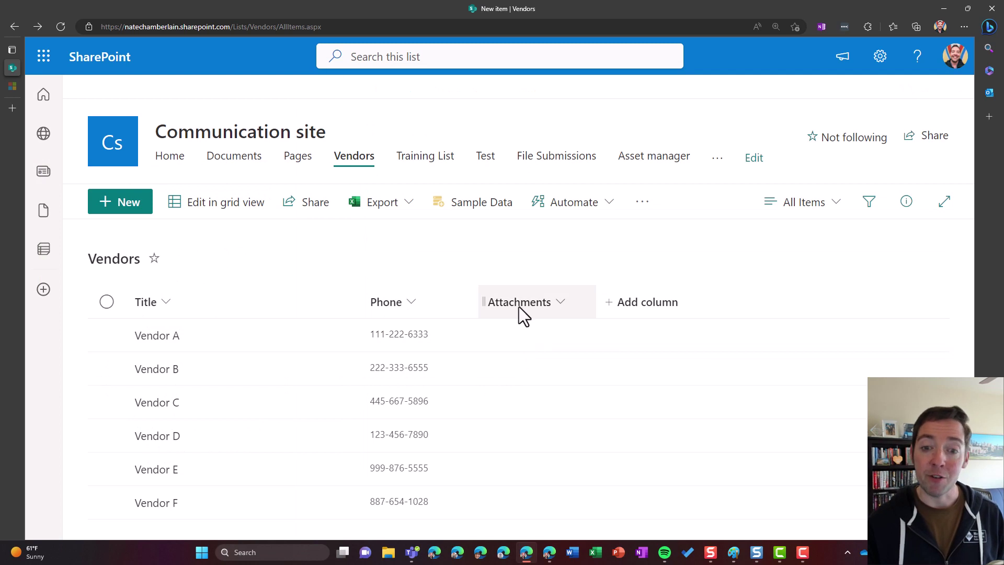
left_click(560, 305)
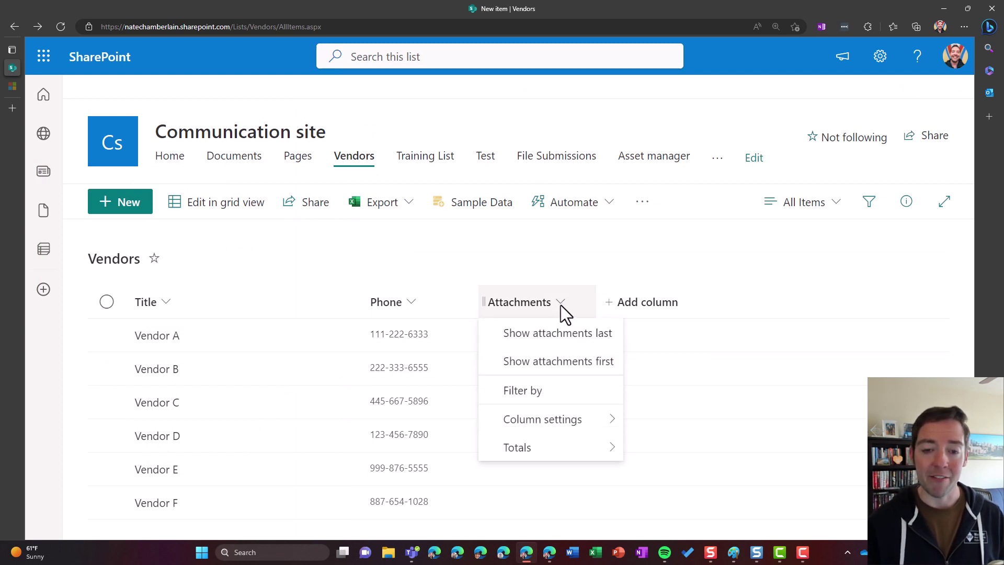
mouse_move(582, 423)
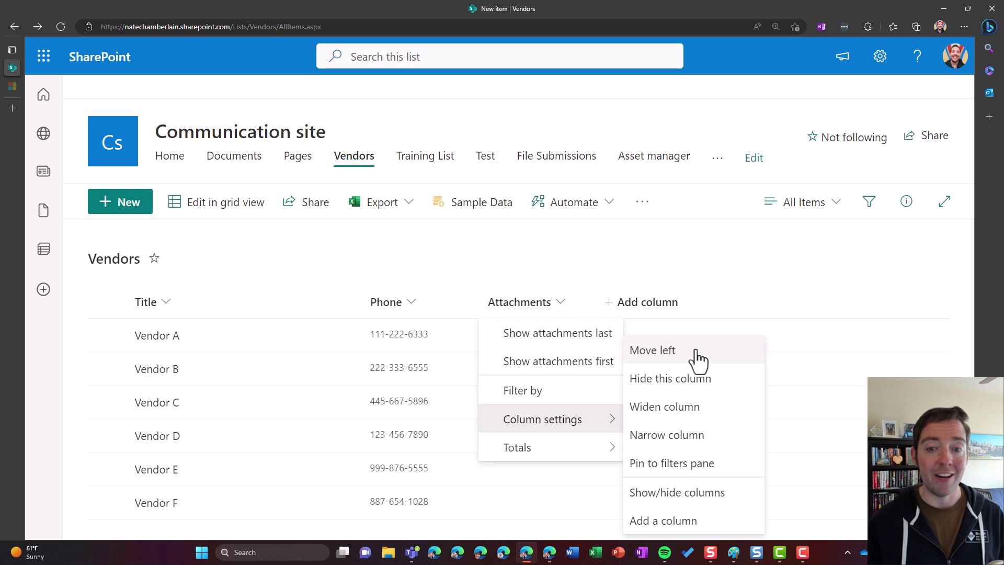
left_click(736, 252)
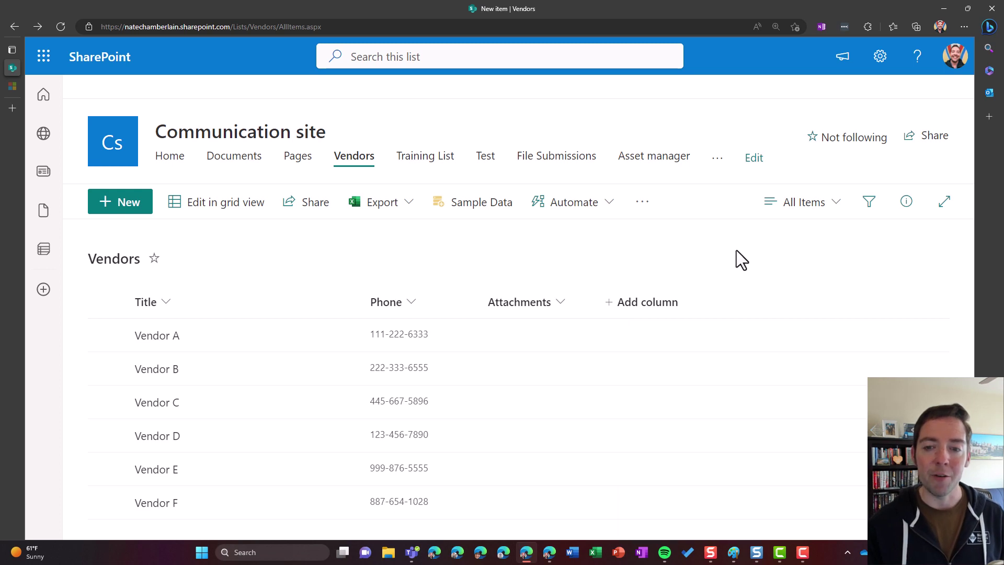
Open the Vendors list settings page and scroll to its Columns section
left_click(881, 62)
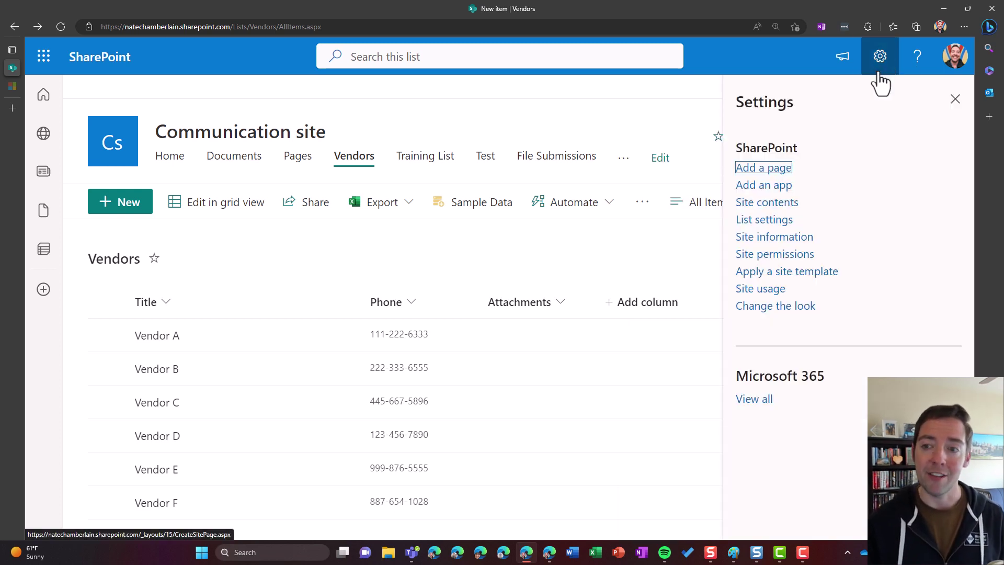
left_click(777, 220)
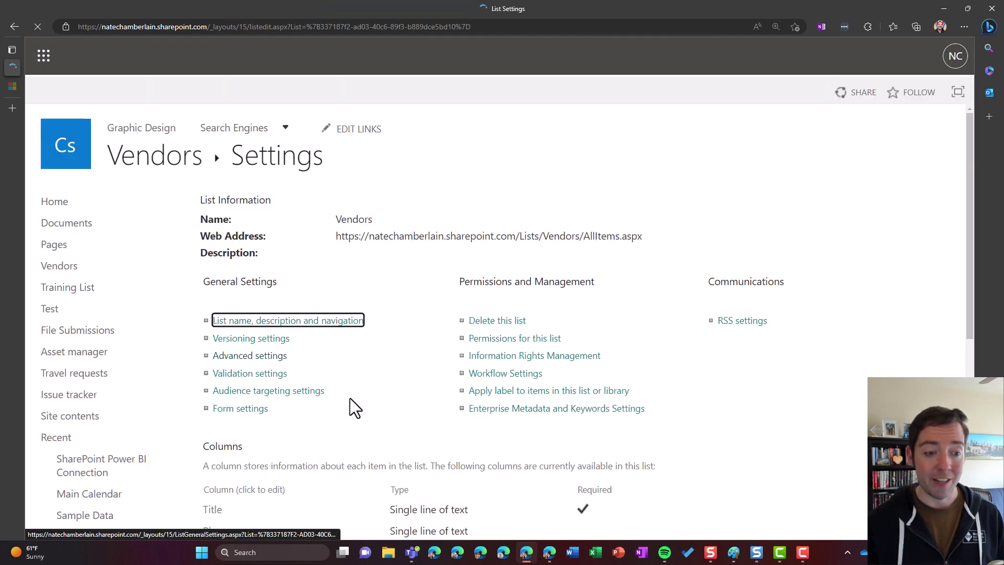
scroll(349, 397, "down", 4)
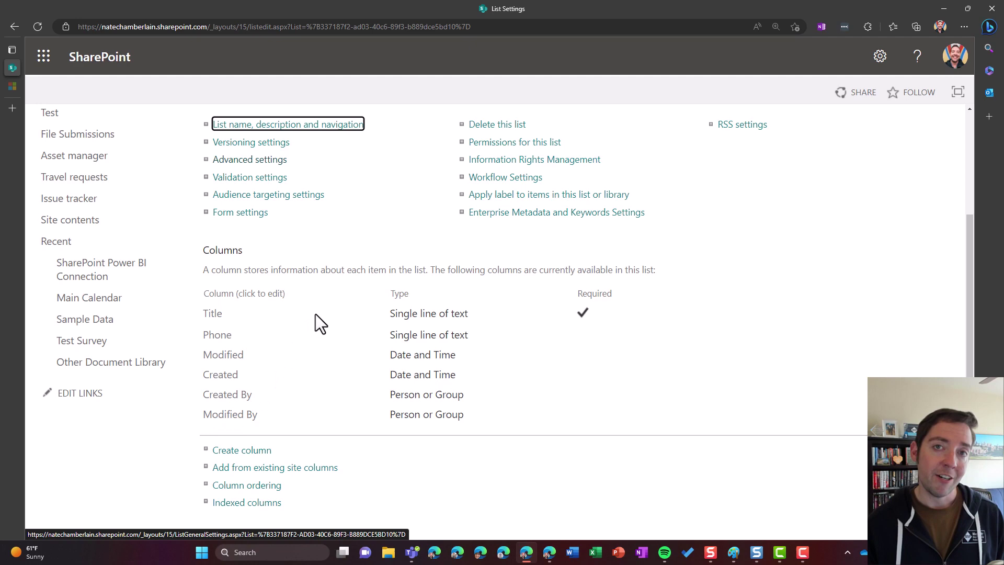
scroll(324, 272, "up", 3)
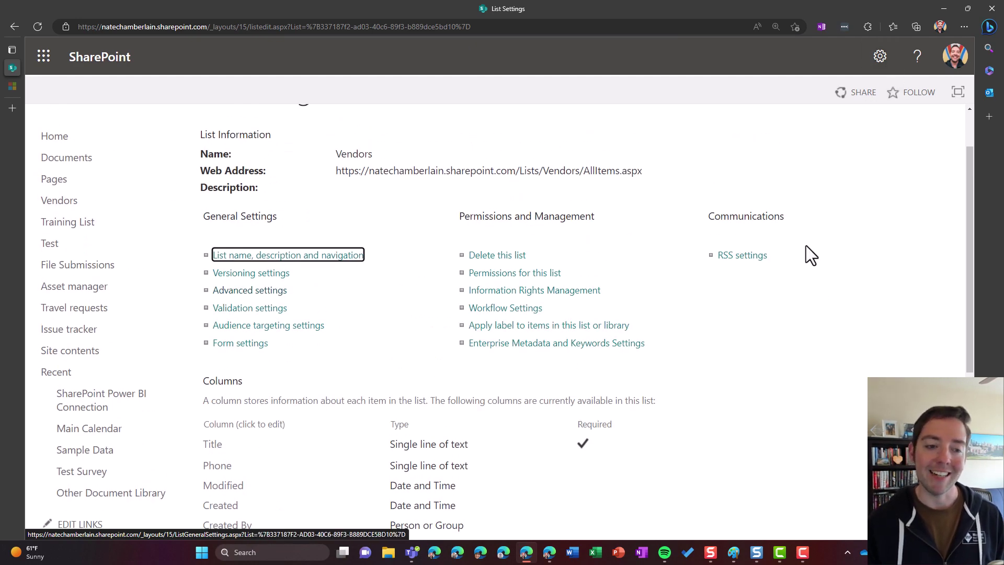
scroll(715, 318, "down", 4)
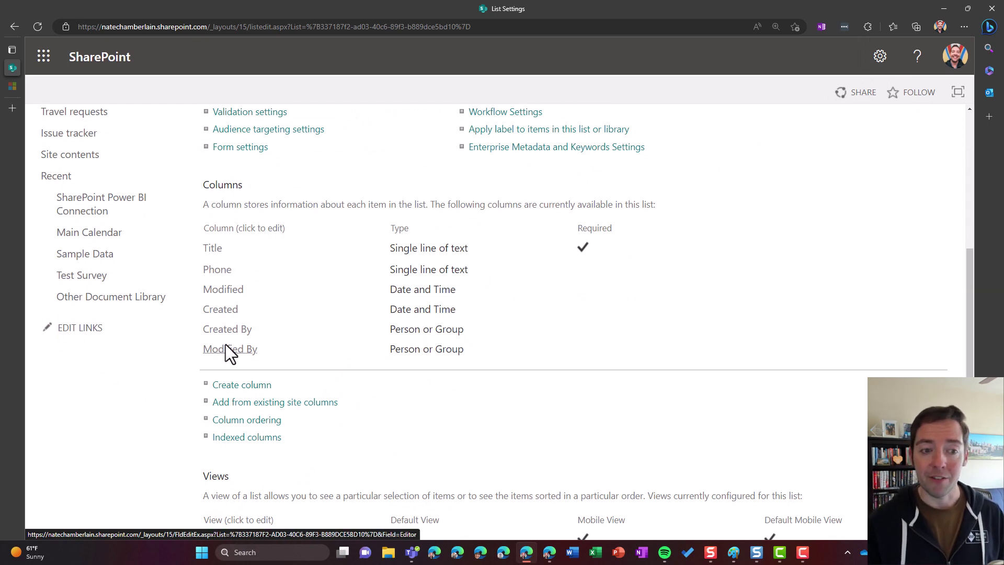
Reach the Attachments field's edit page by changing Field=Created to Field=Attachments in the URL
left_click(220, 310)
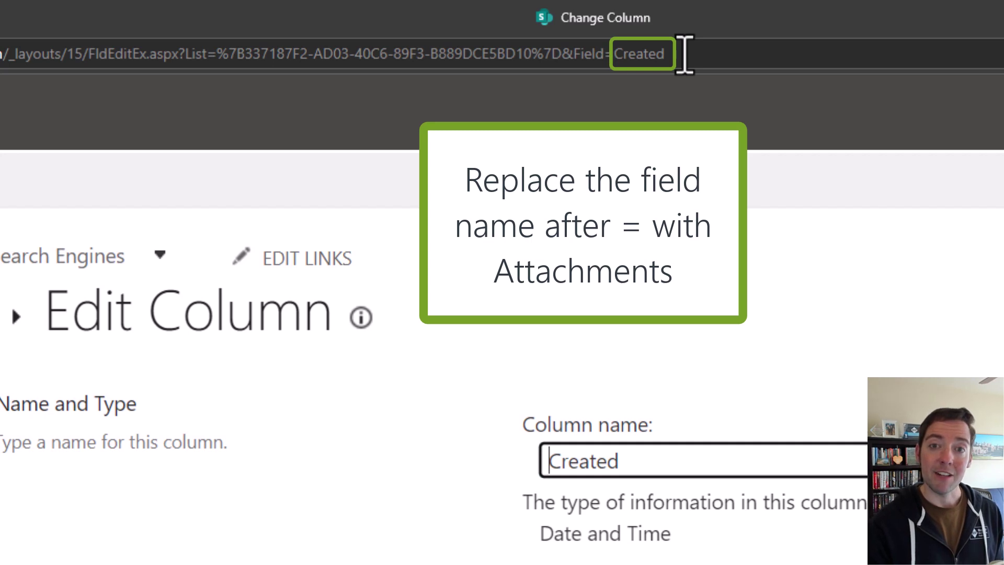
double_click(683, 54)
type("Attachments")
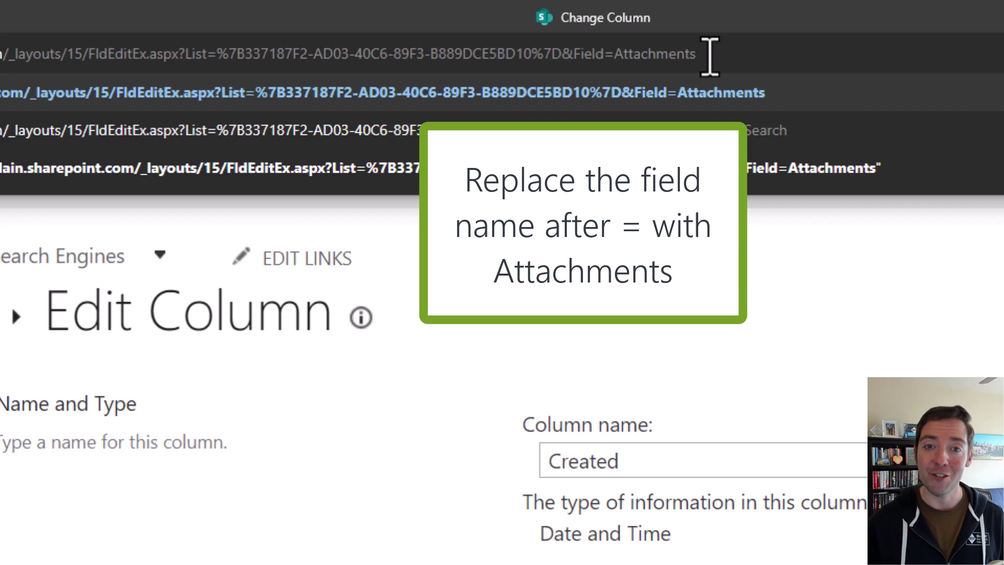
key("Return")
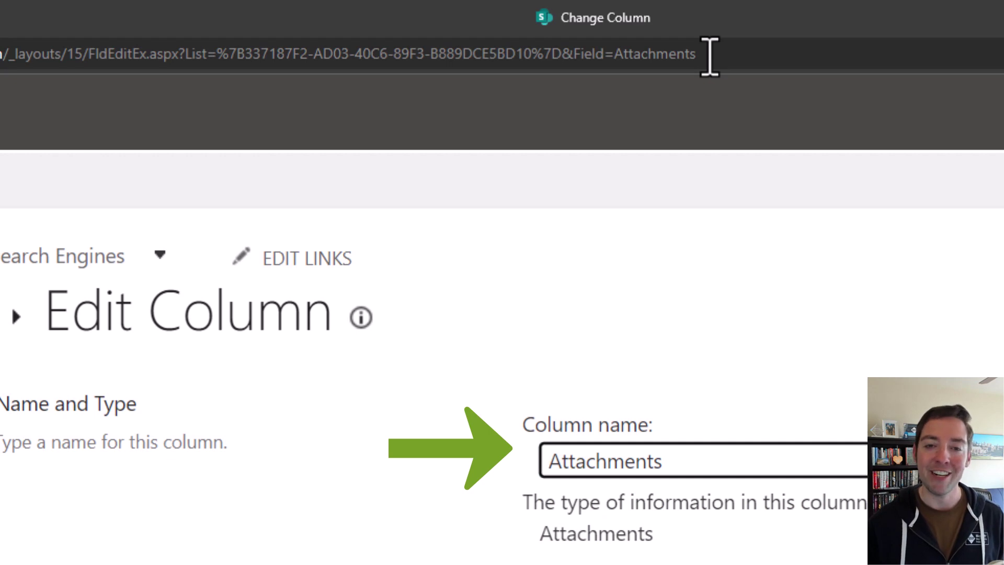
Rename the column to 'Supporting Documentation' and click OK
double_click(648, 461)
type("Supporti")
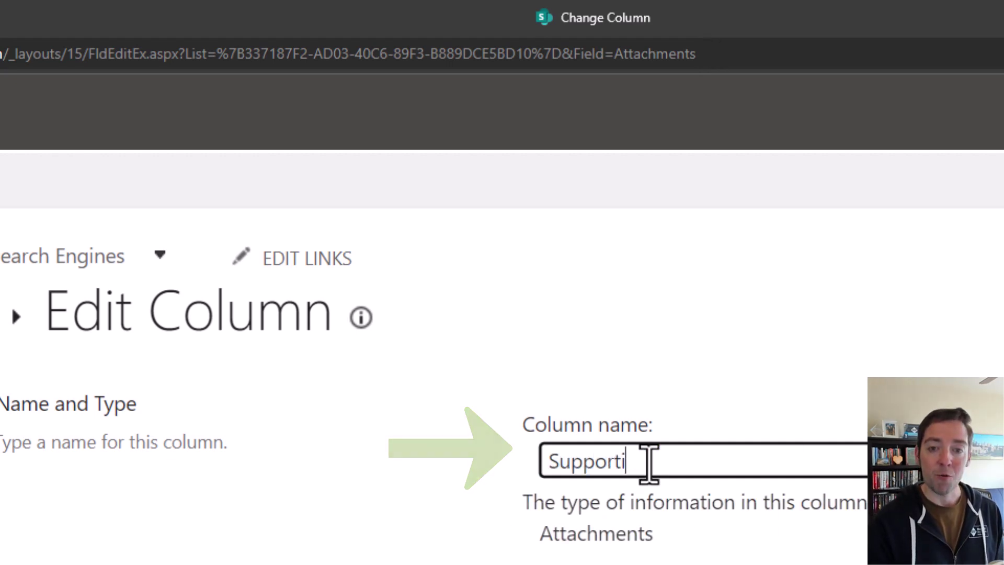
type("ng Documentation")
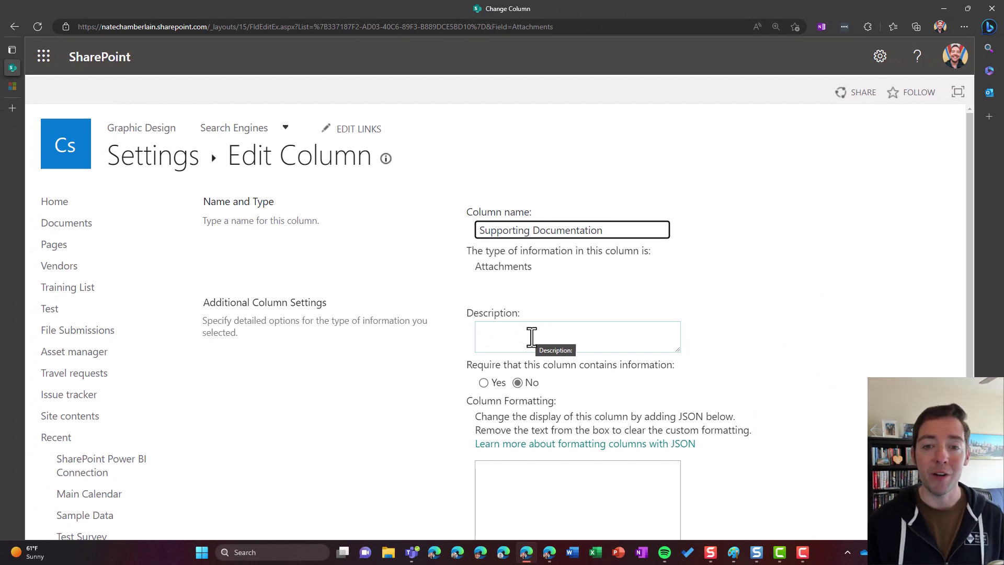
scroll(685, 335, "down", 3)
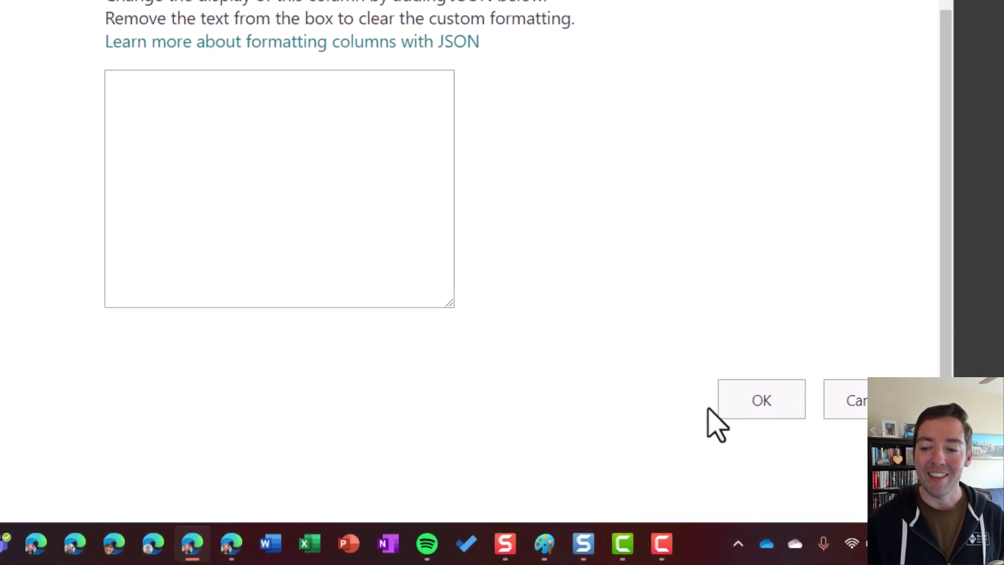
left_click(748, 413)
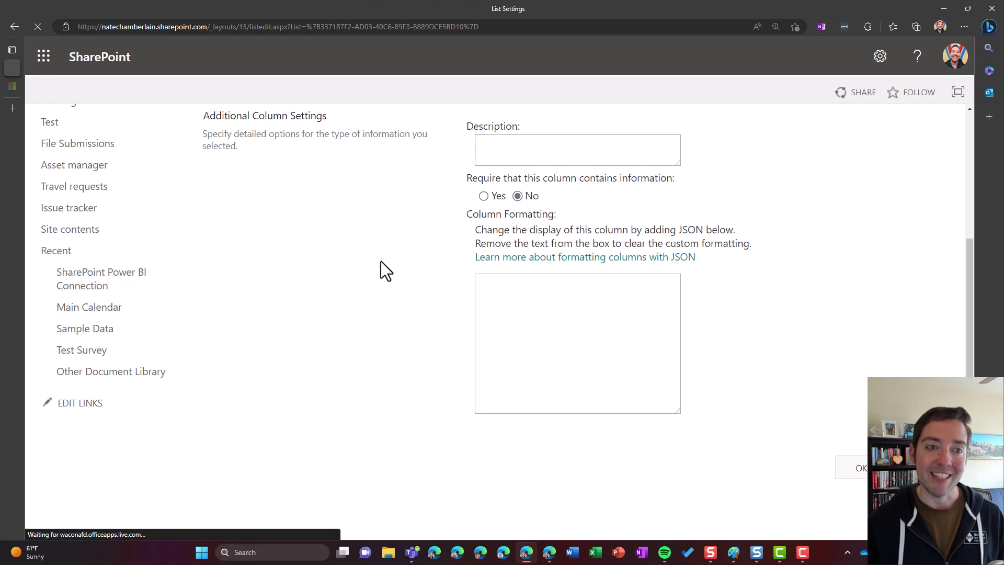
Widen the Vendors Supporting Documentation column, check it on a new-item form, then return Home
left_click(149, 154)
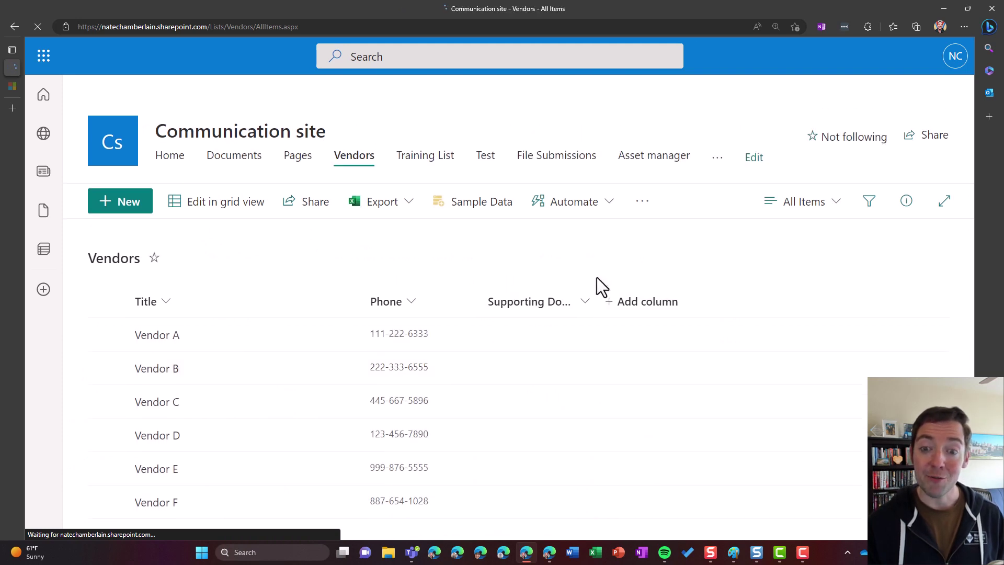
left_click_drag(596, 302, 659, 302)
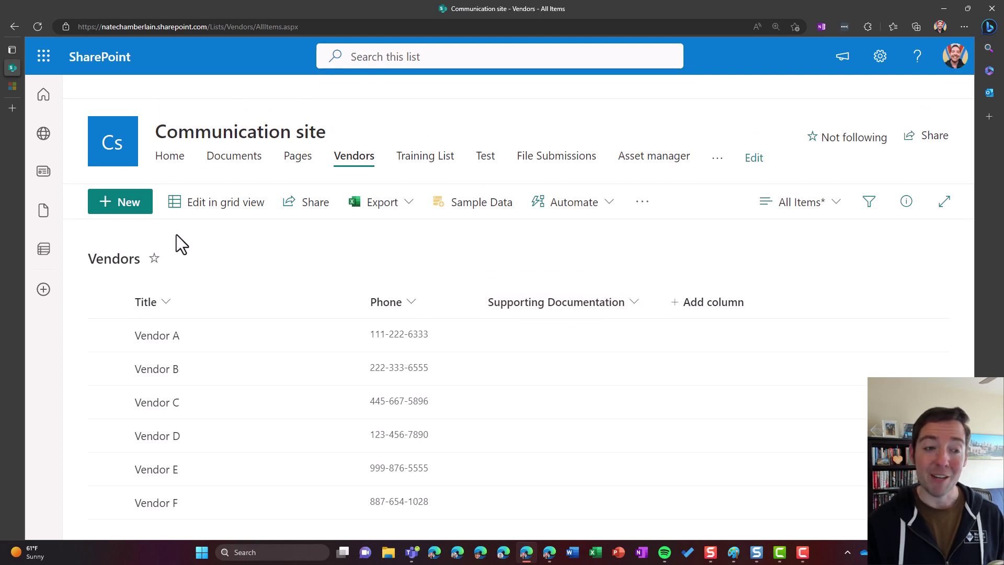
left_click(115, 214)
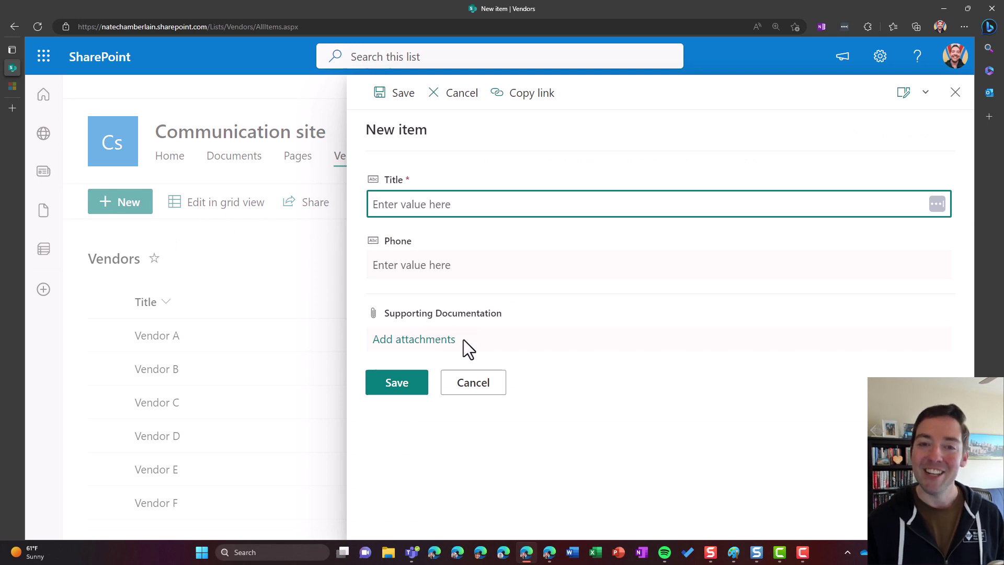
left_click(469, 384)
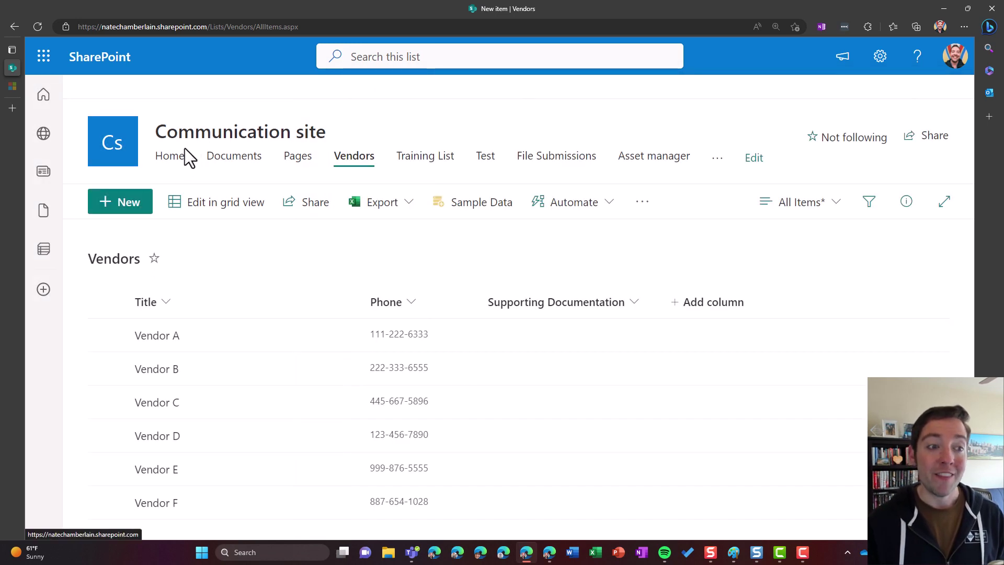
left_click(121, 152)
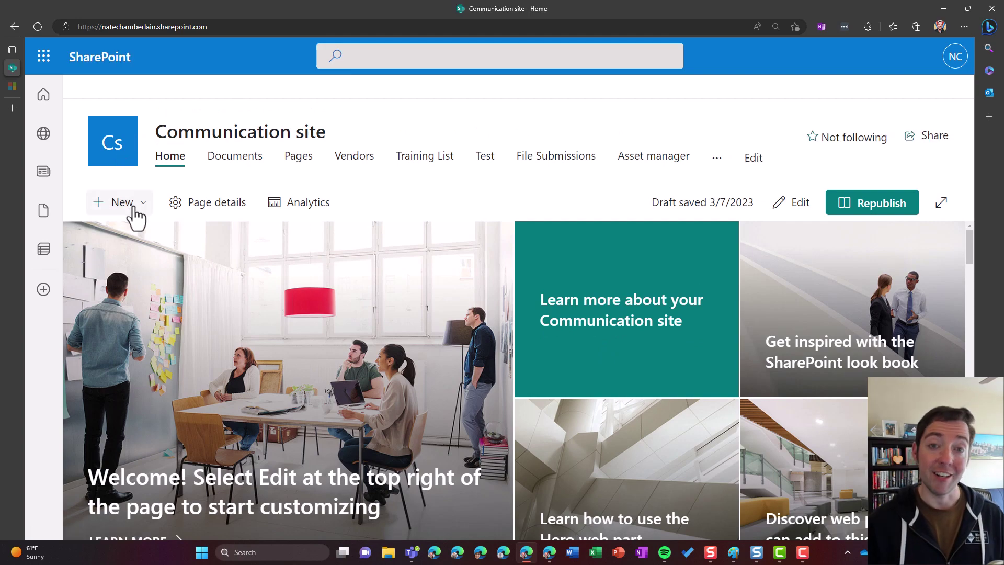
Build 'Issue tracker 2' from the Issue tracker template, giving Issue, Priority and Status columns
left_click(130, 206)
left_click(130, 238)
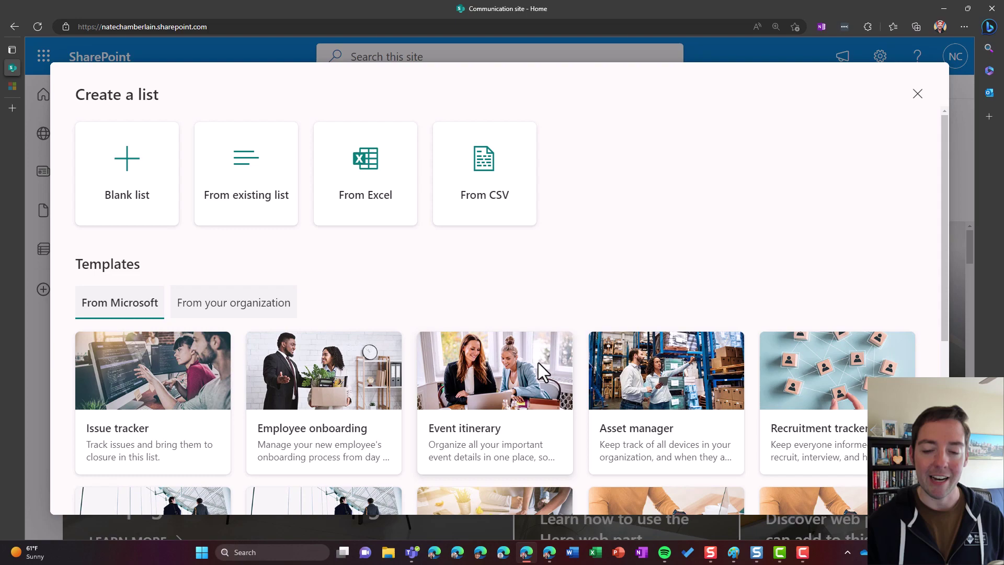
scroll(528, 374, "down", 1)
scroll(523, 402, "down", 2)
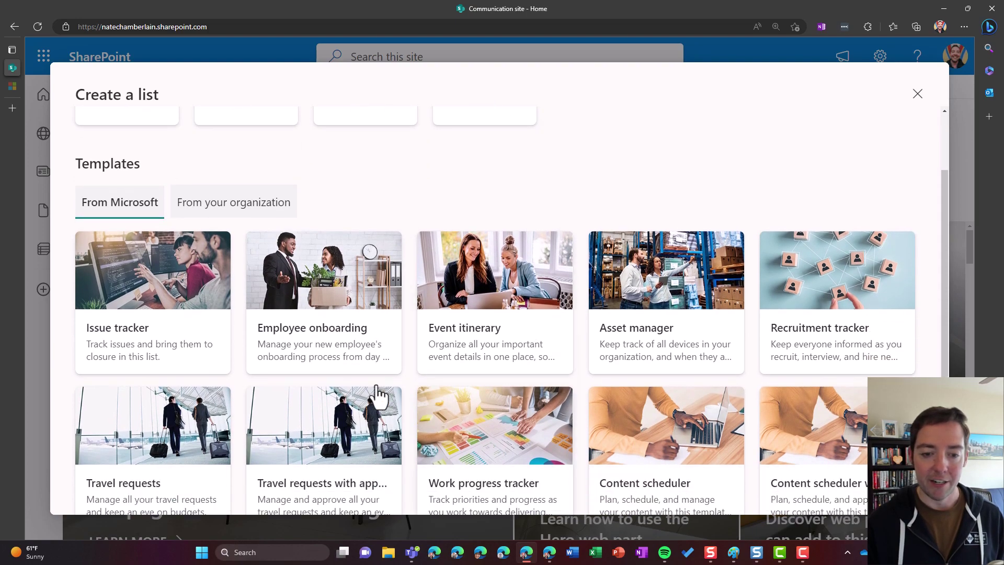
left_click(192, 217)
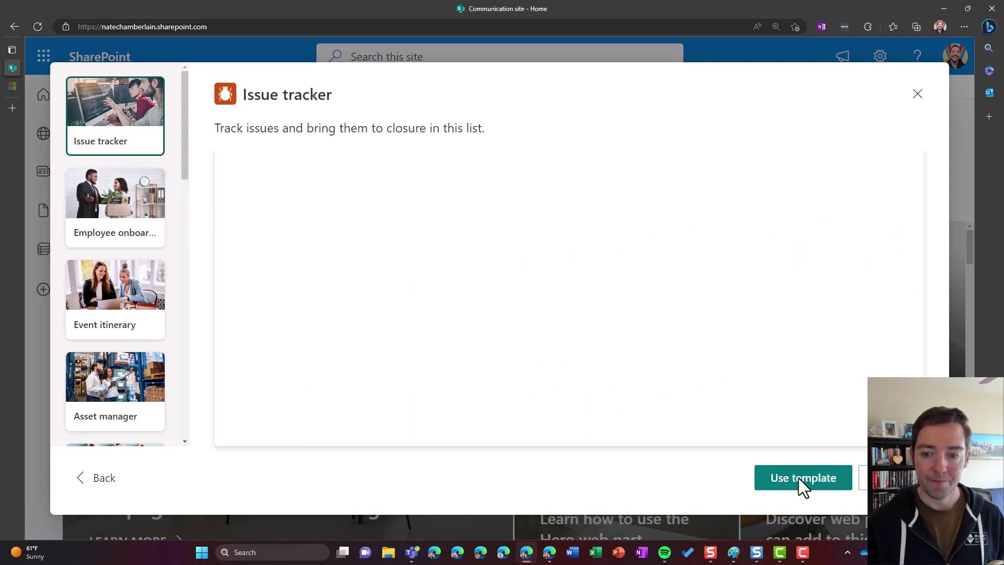
left_click(798, 478)
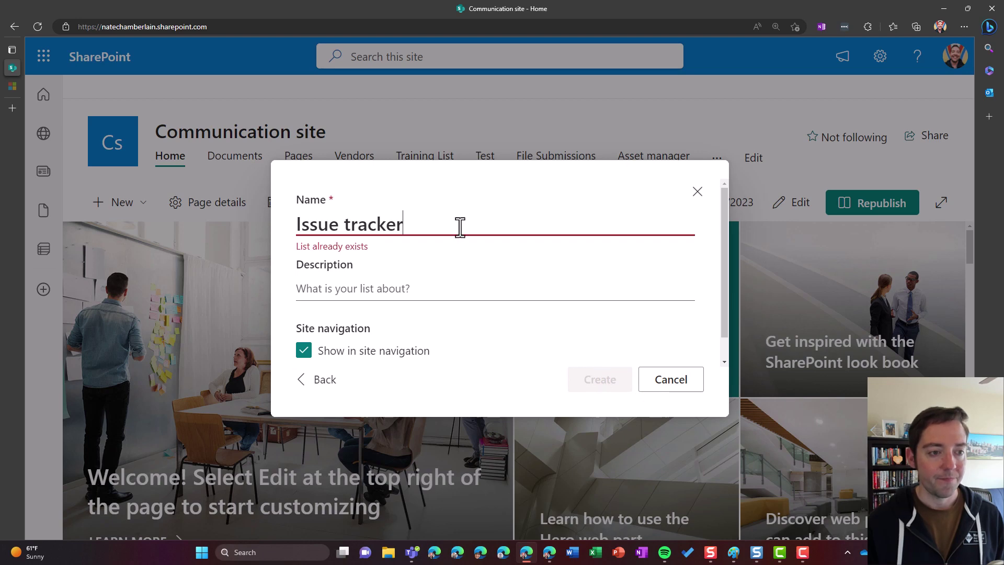
type("2")
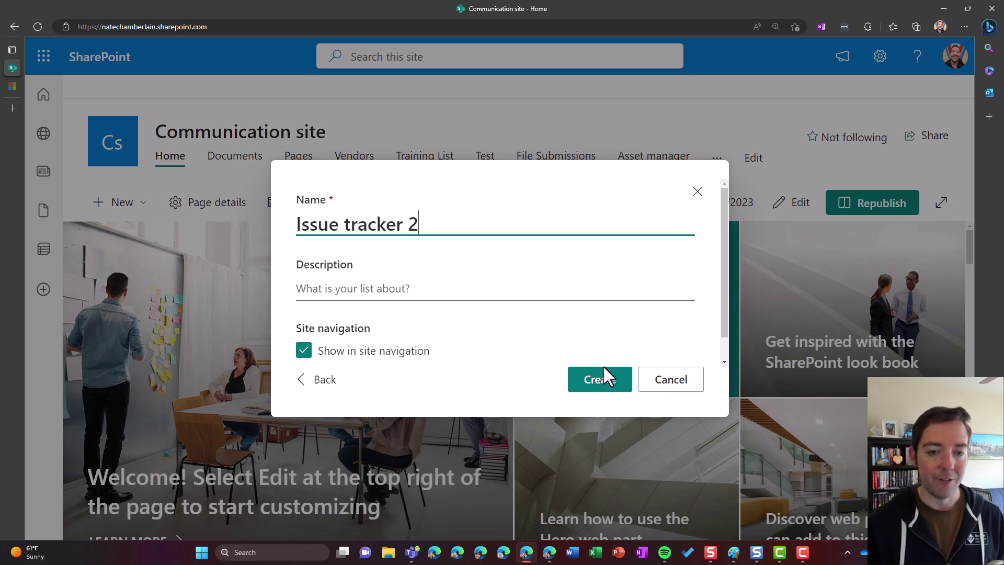
left_click(603, 376)
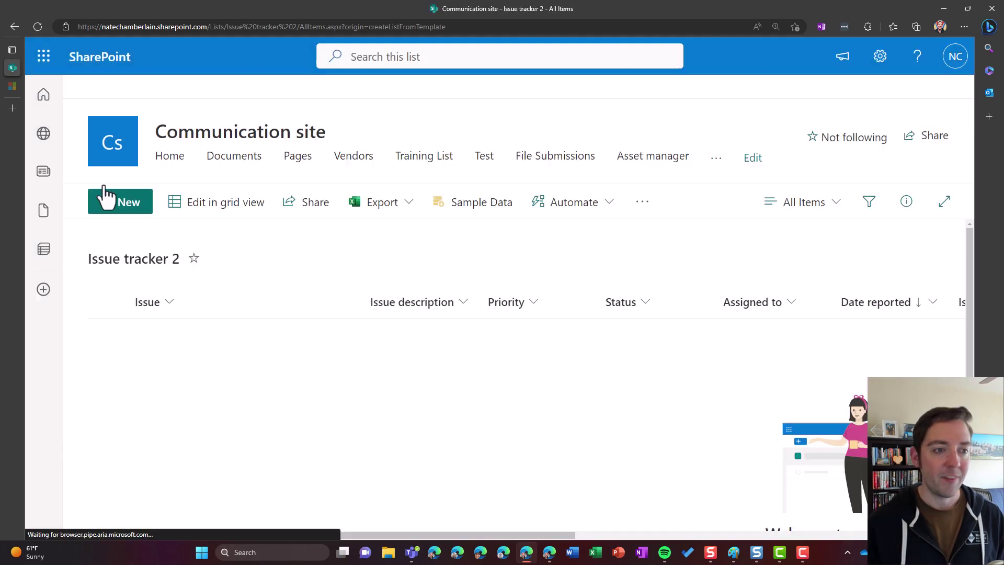
left_click(106, 198)
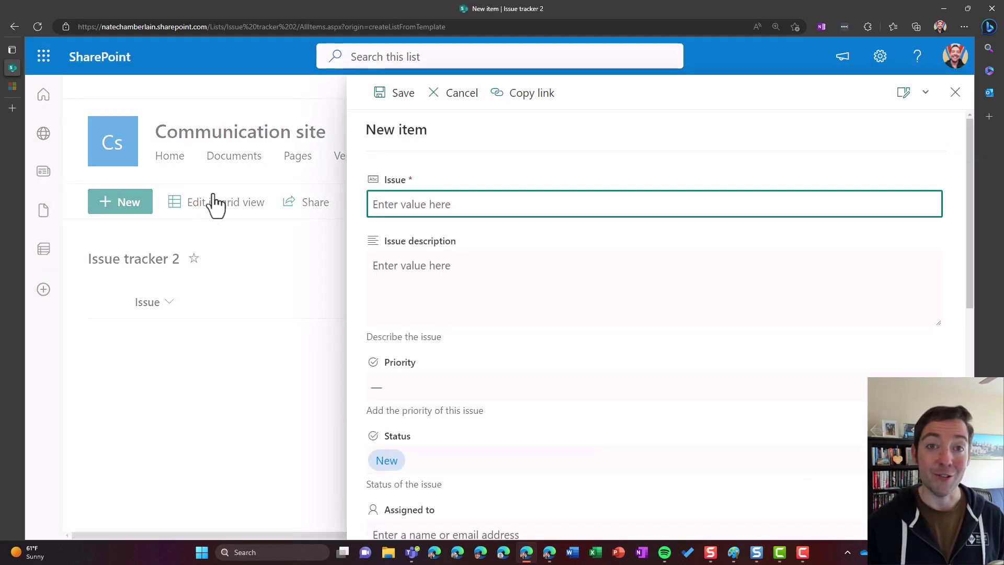
scroll(529, 335, "down", 5)
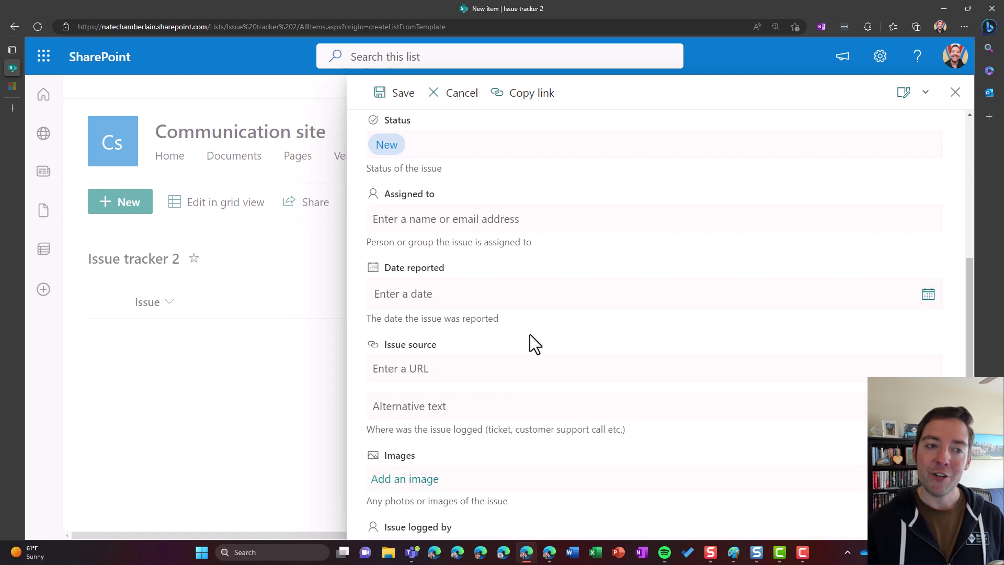
scroll(529, 334, "down", 3)
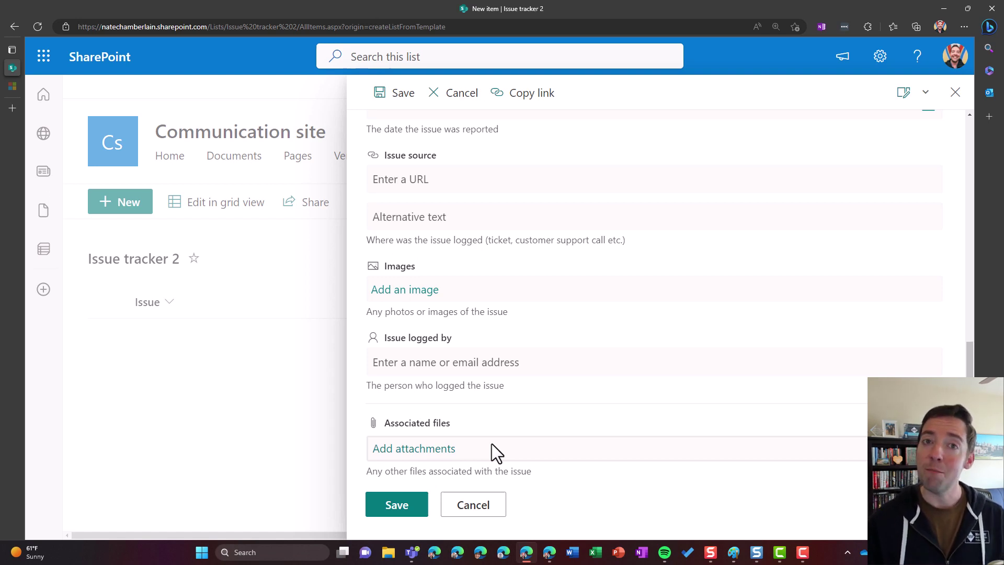
Dismiss the new item form and open Issue tracker 2's list settings at its columns
left_click(474, 506)
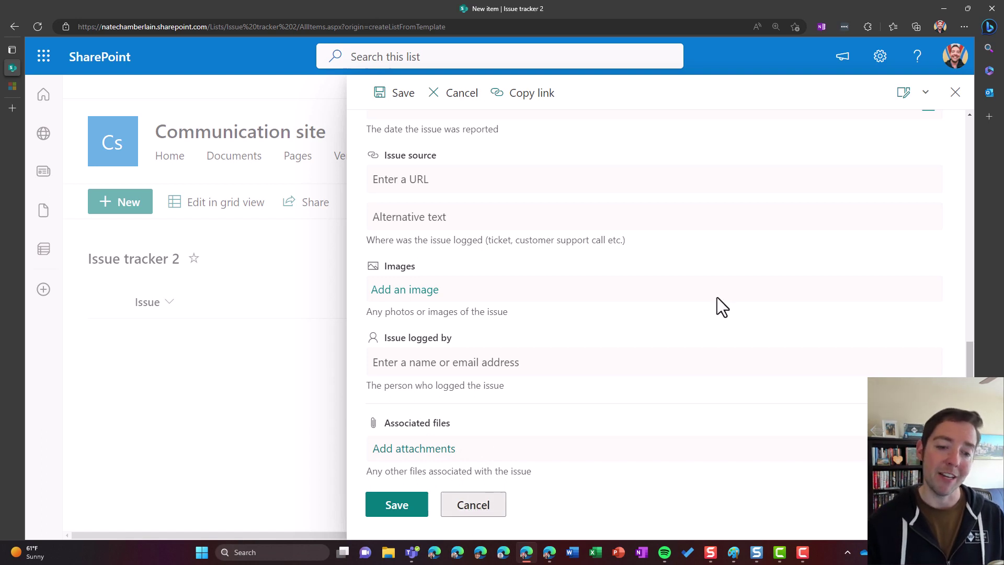
left_click(879, 59)
left_click(767, 221)
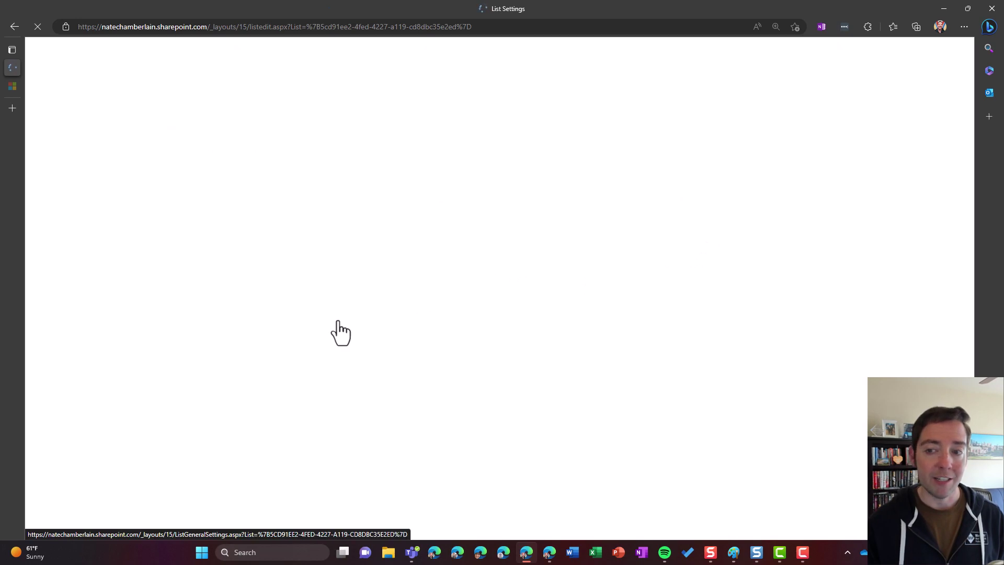
scroll(297, 409, "down", 3)
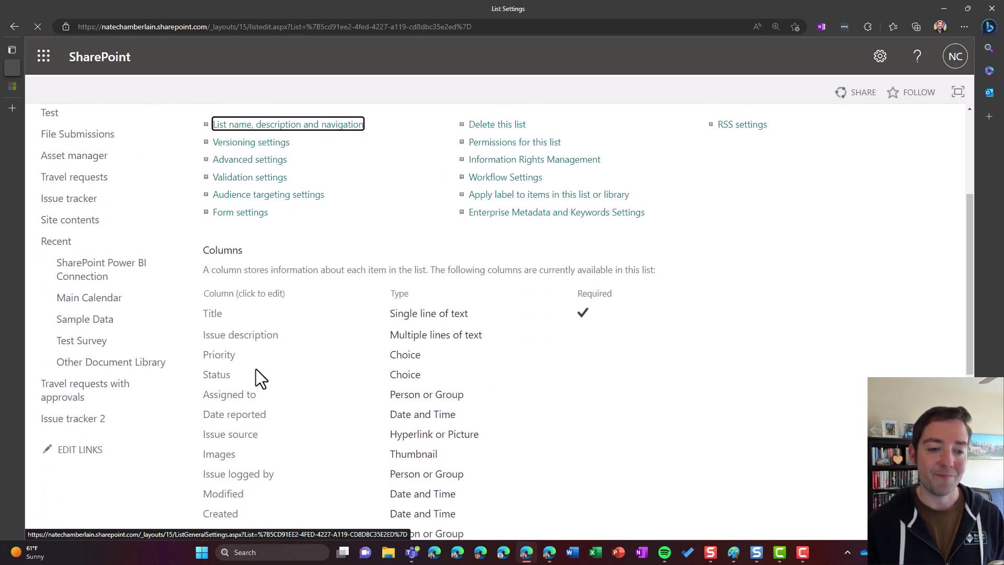
scroll(237, 318, "down", 3)
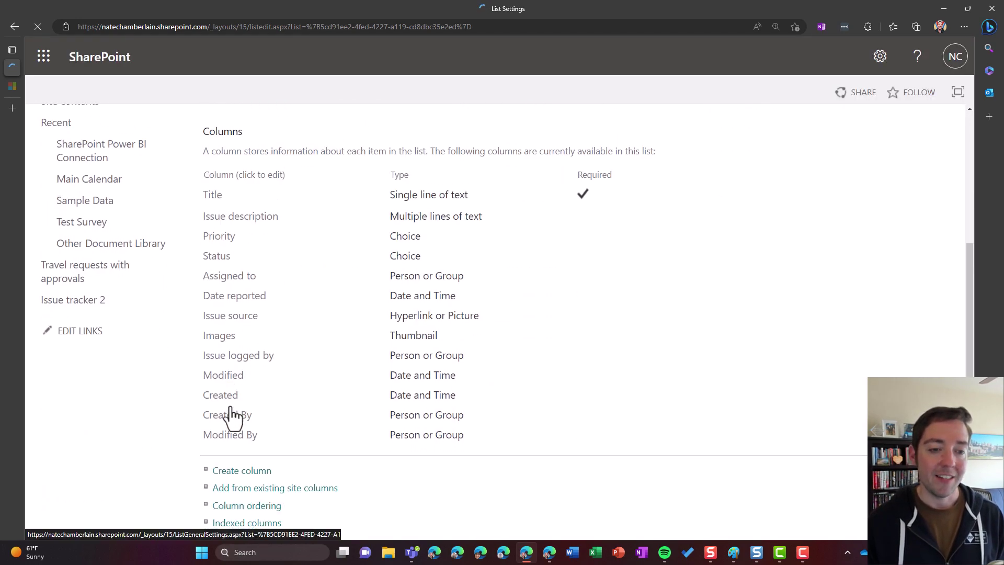
Redirect the Date reported edit page URL to Field=Attachments and rename that column 'Attachments'
left_click(233, 288)
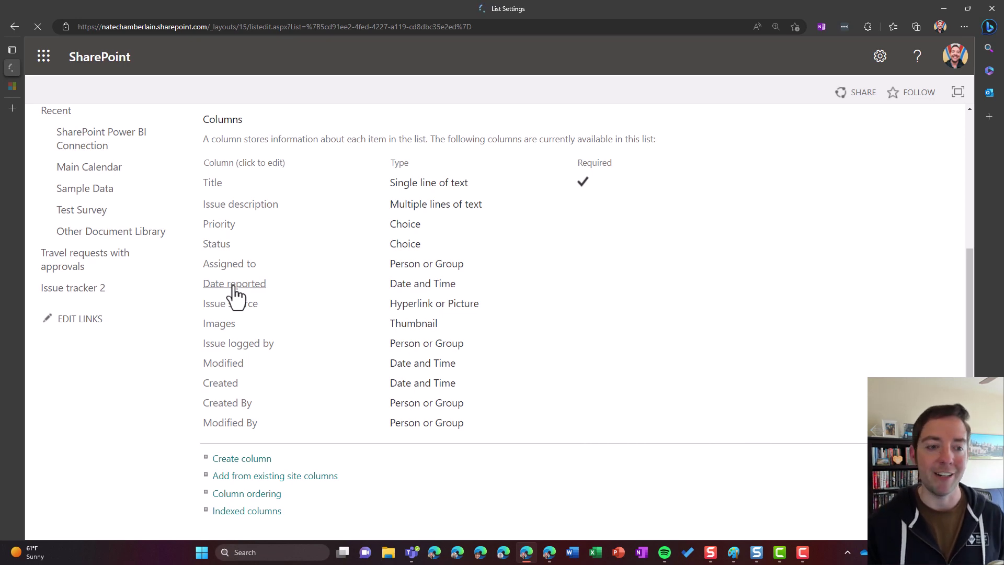
left_click(536, 26)
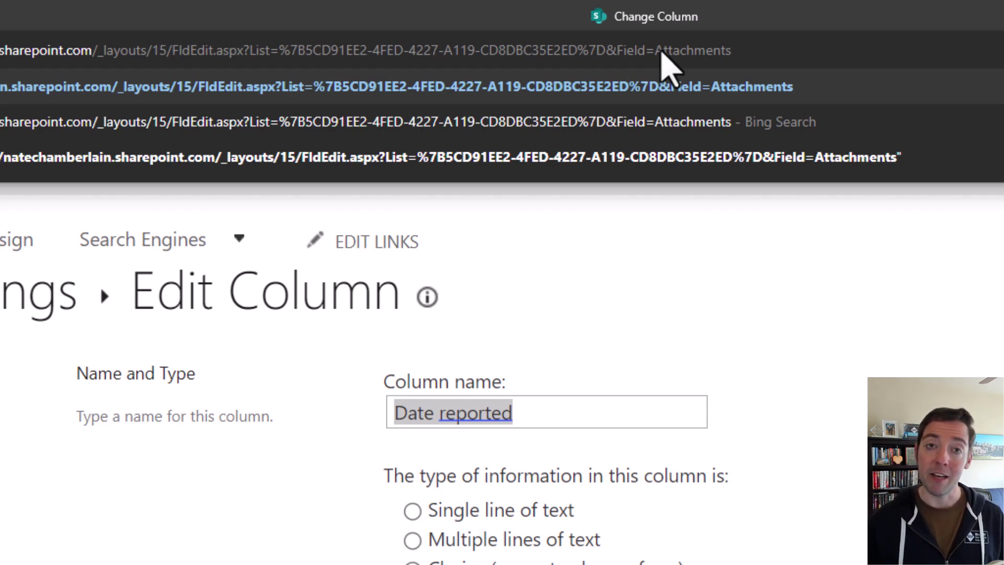
key("Return")
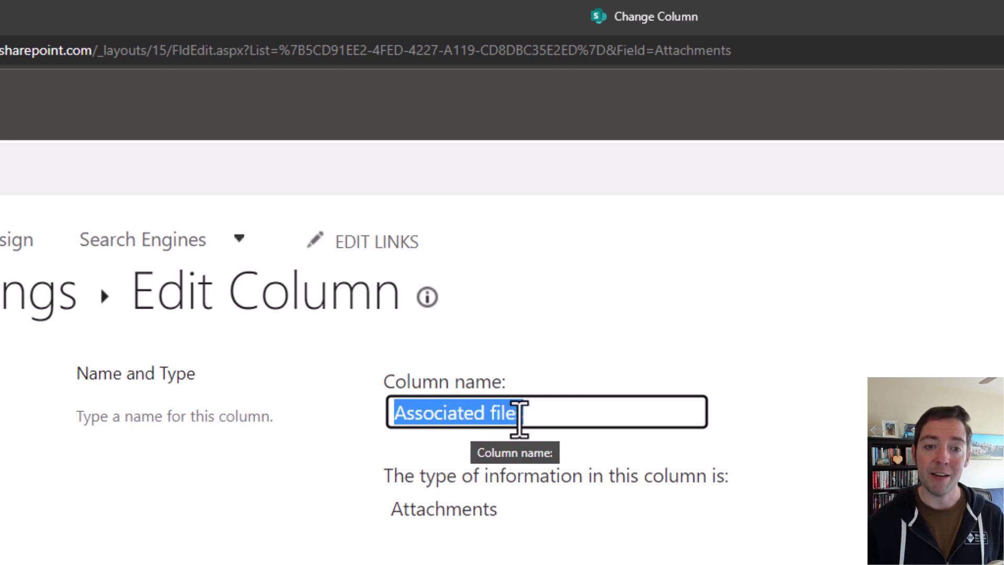
type("At")
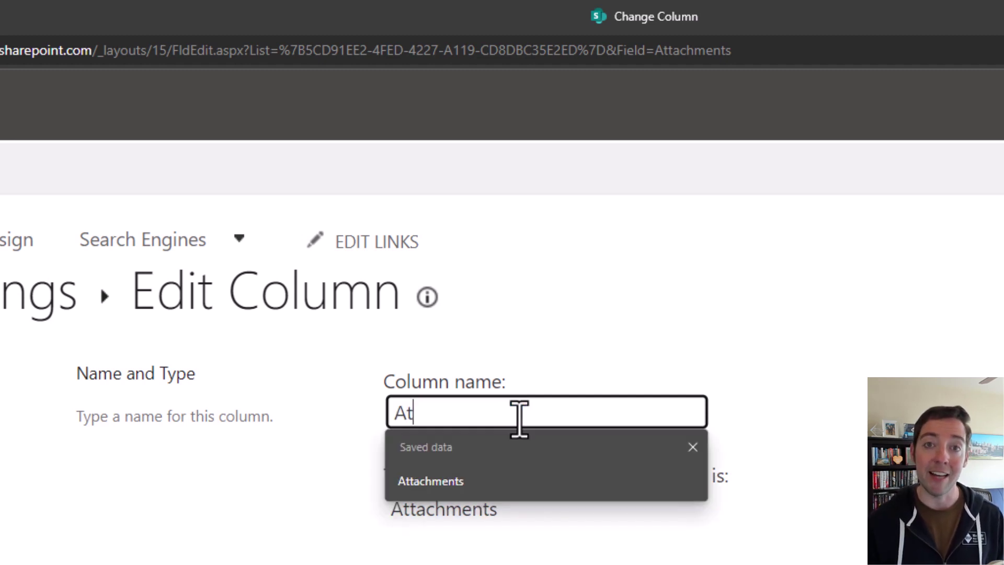
type("tachments")
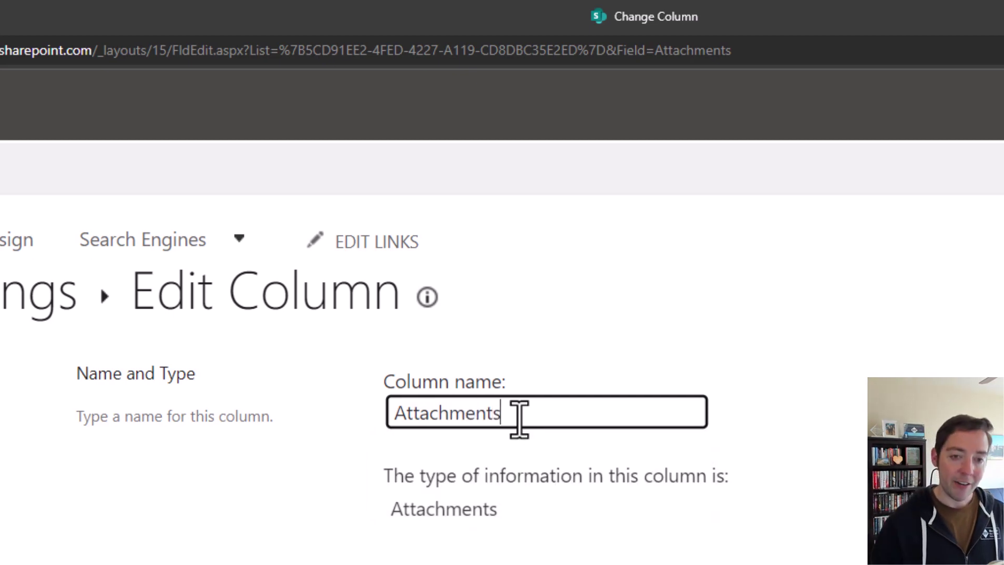
scroll(520, 418, "down", 5)
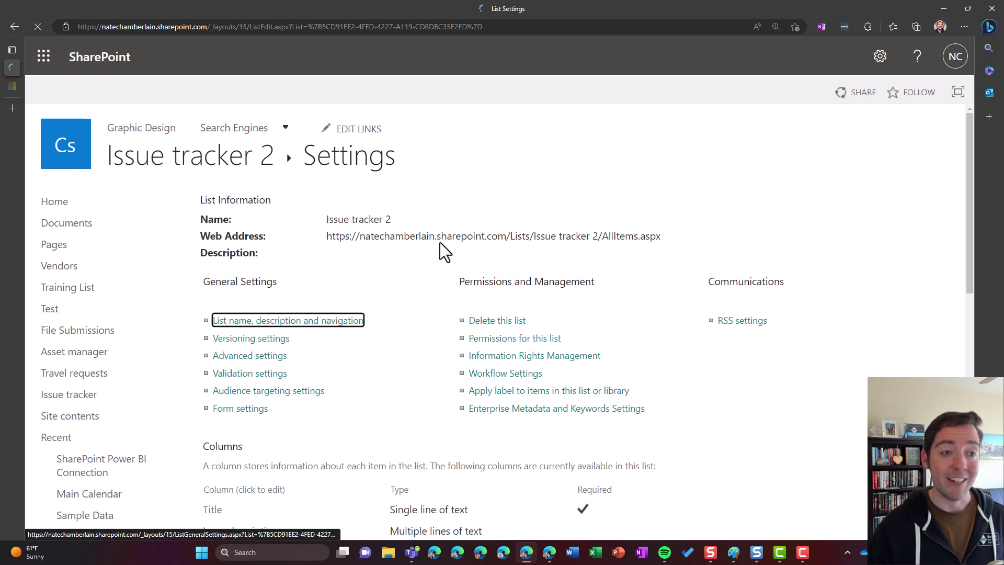
Return to Issue tracker 2 and scroll the new-item form down to the Attachments field
left_click(175, 170)
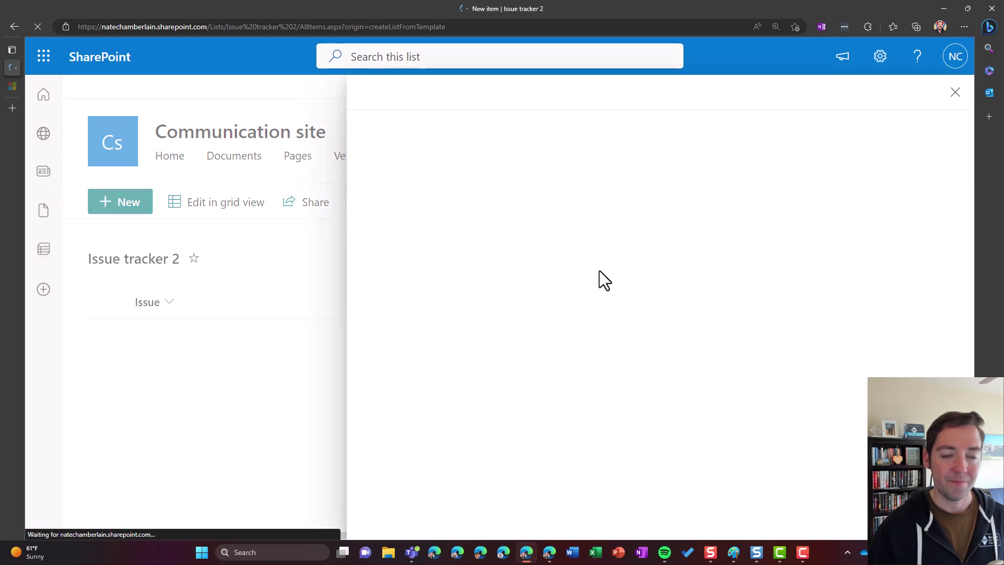
scroll(592, 369, "down", 8)
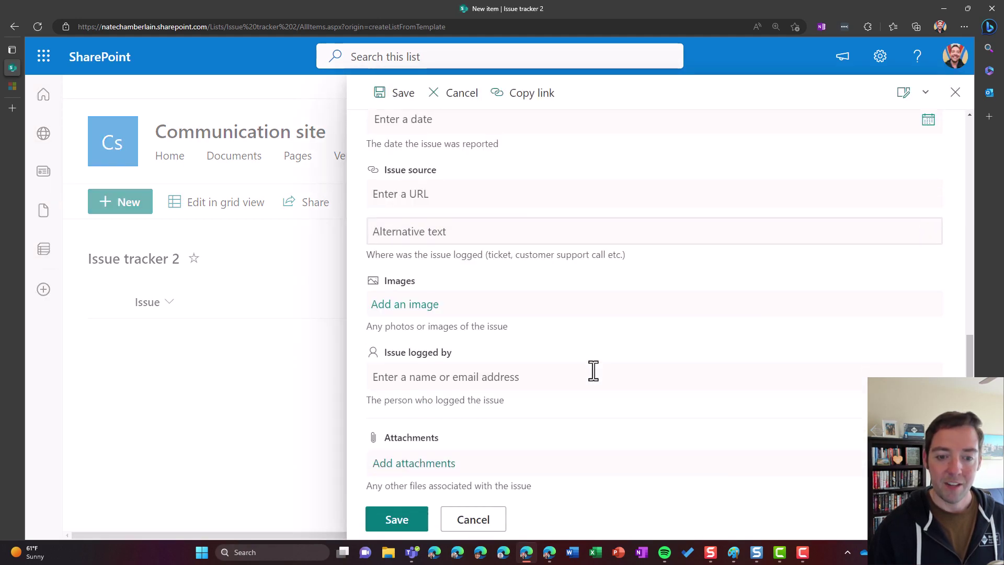